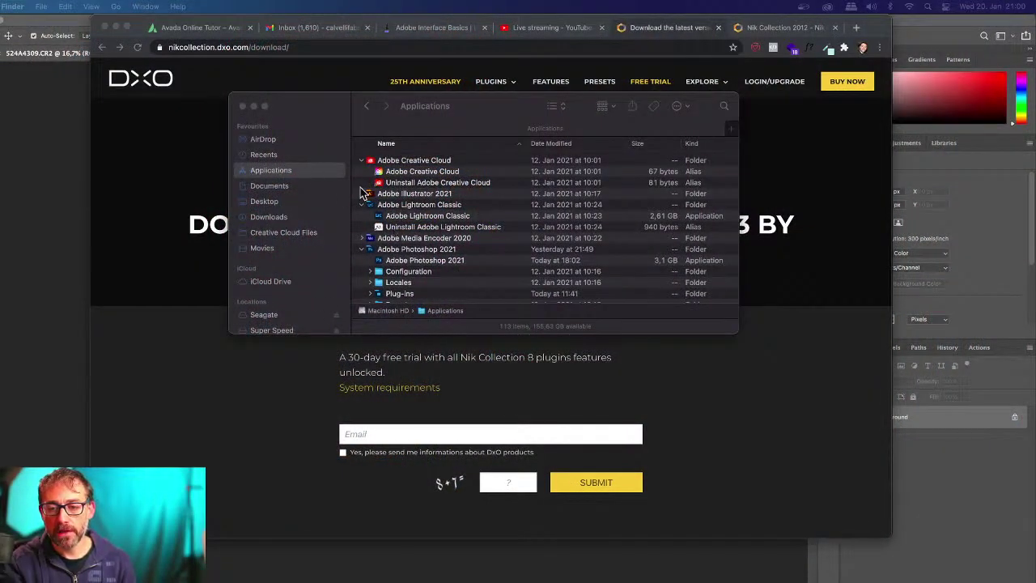
# Step: Expand the Plug-ins folder of Adobe Photoshop 2021 in Applications and inspect the contents of its DxO folder
pyautogui.scroll(-3, 415, 227)
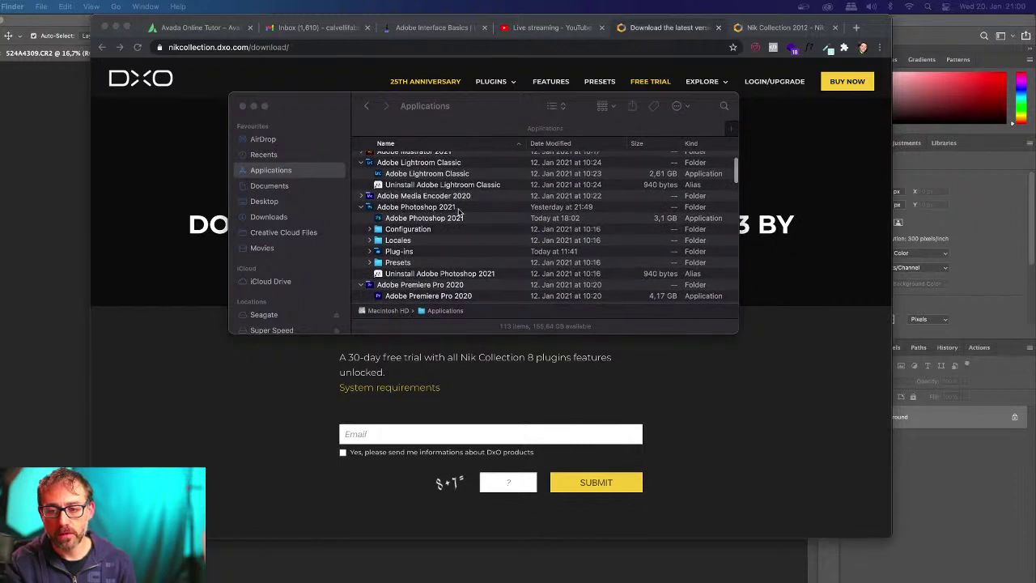
pyautogui.click(373, 254)
pyautogui.click(370, 251)
pyautogui.scroll(-3, 417, 263)
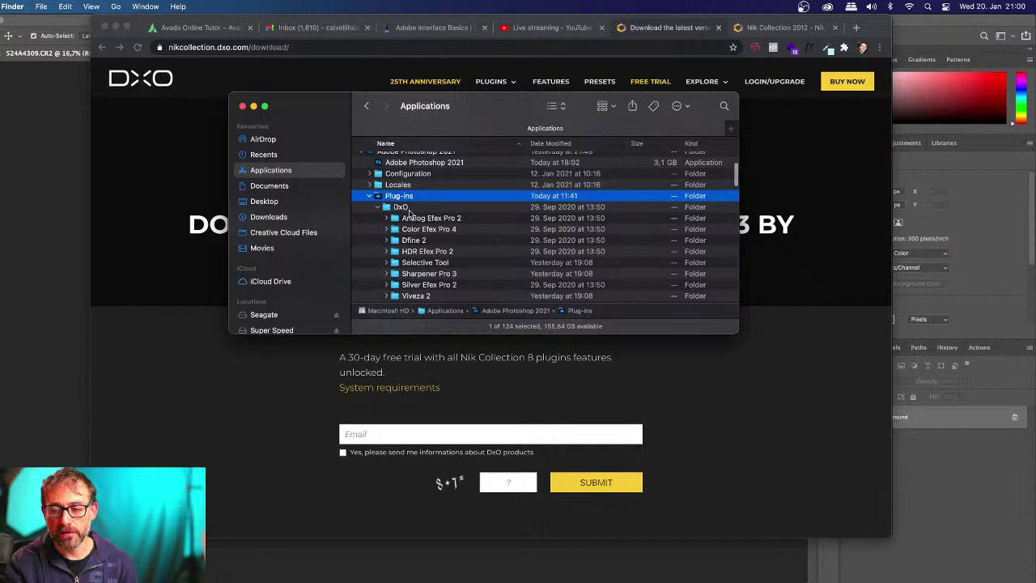
pyautogui.scroll(-1, 408, 277)
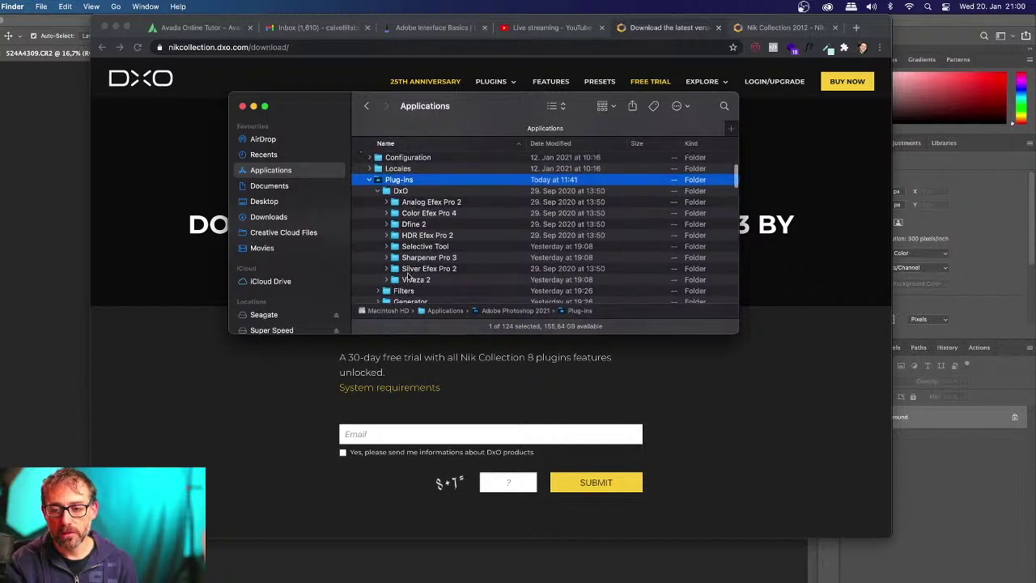
pyautogui.hscroll(1, 407, 273)
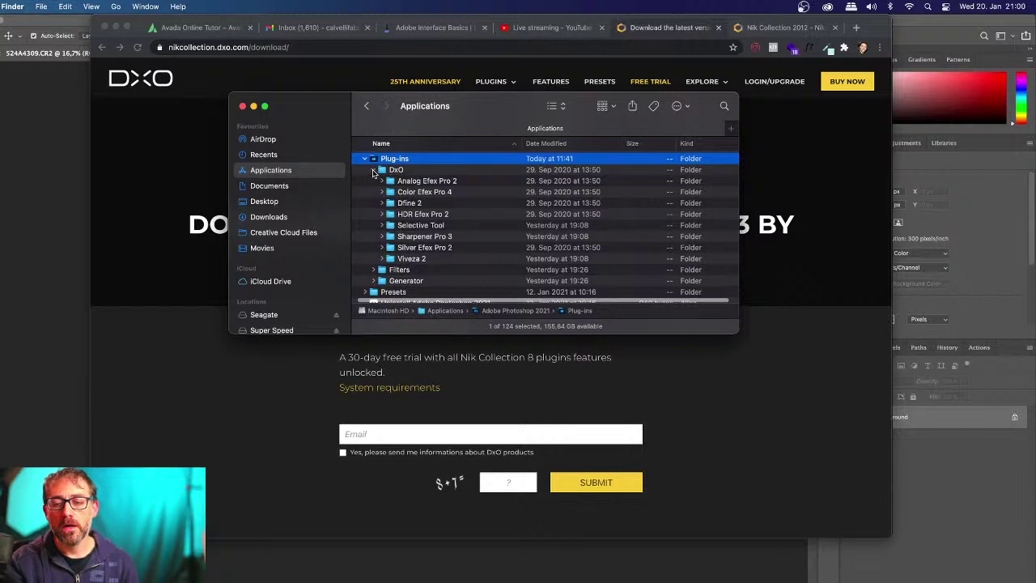
pyautogui.click(374, 170)
pyautogui.click(373, 170)
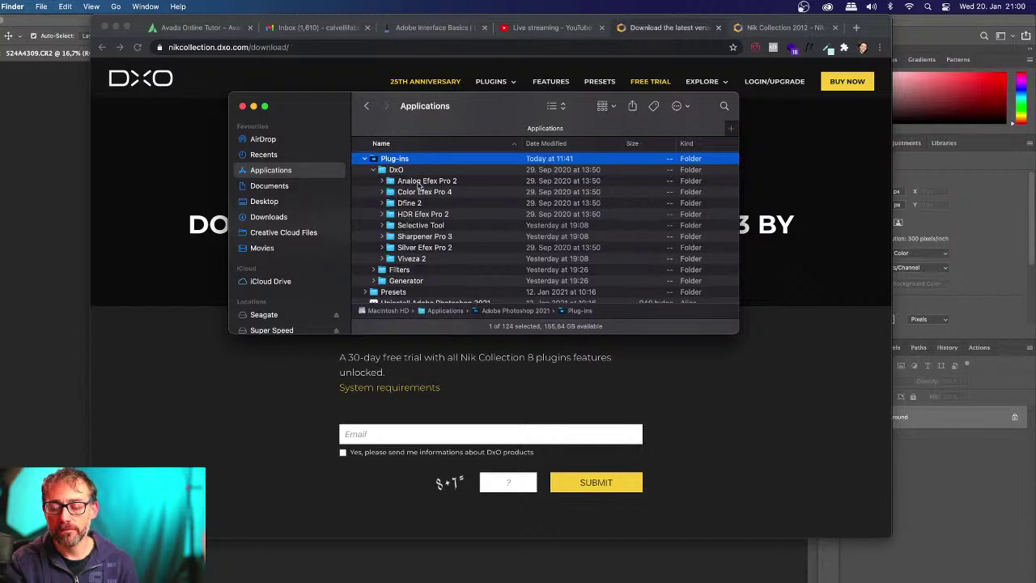
pyautogui.click(381, 170)
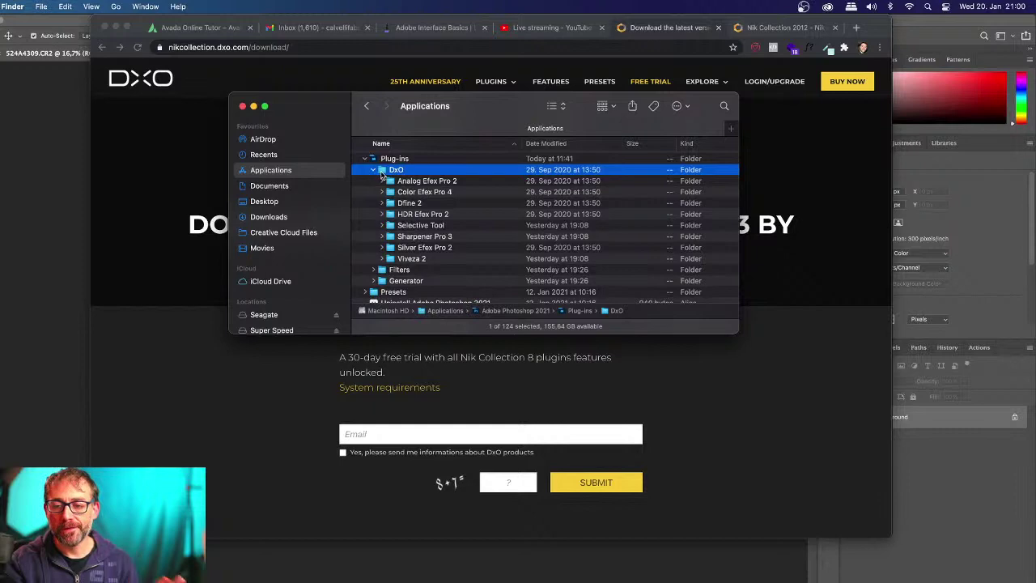
pyautogui.scroll(1, 381, 172)
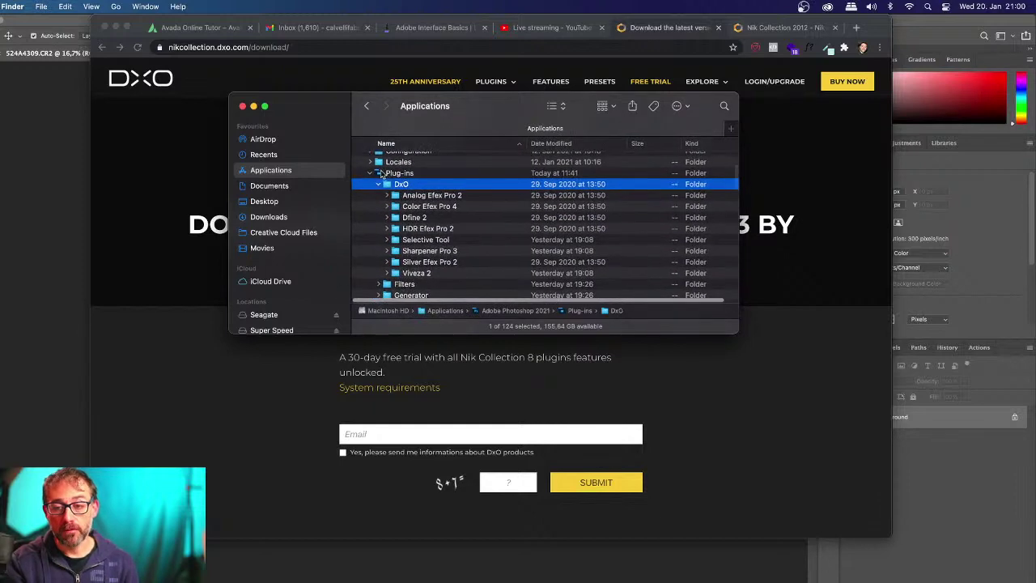
# Step: Find the Nik Collection folder in Applications, examine its programs, and close the Finder window
pyautogui.scroll(-3, 407, 193)
pyautogui.scroll(5, 407, 192)
pyautogui.scroll(-10, 407, 192)
pyautogui.scroll(-3, 409, 193)
pyautogui.scroll(8, 408, 193)
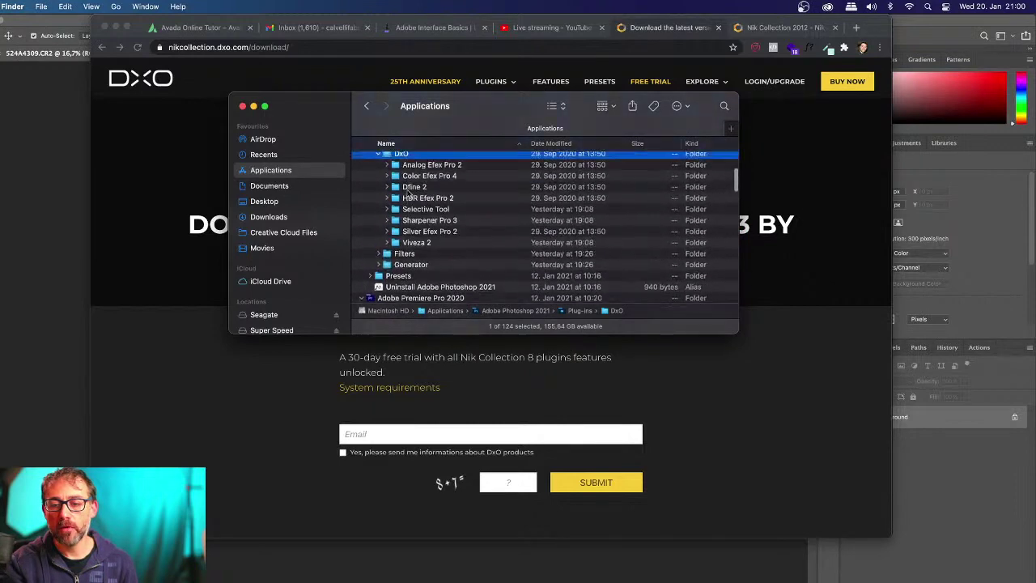
pyautogui.scroll(-15, 409, 193)
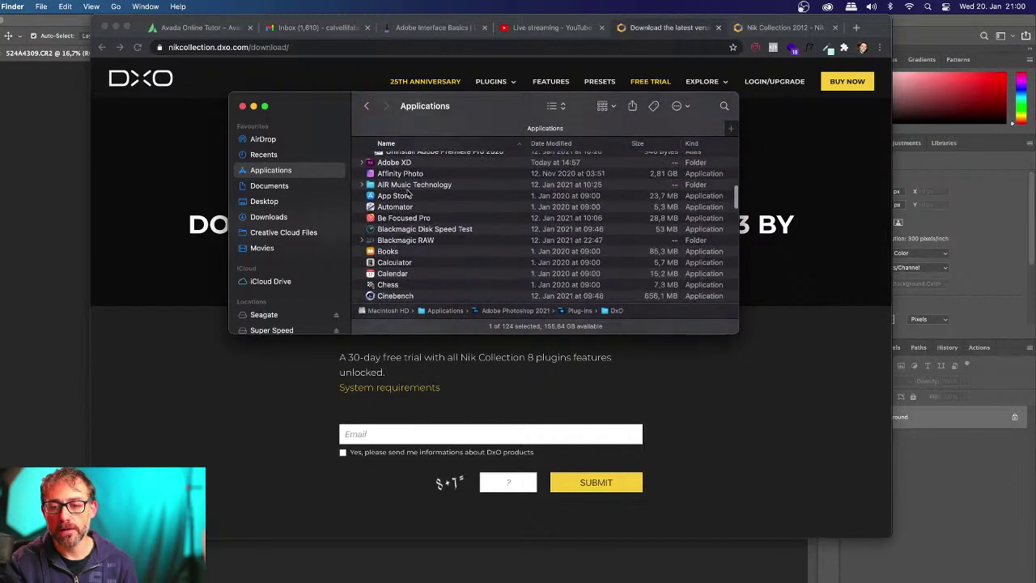
pyautogui.scroll(-10, 409, 195)
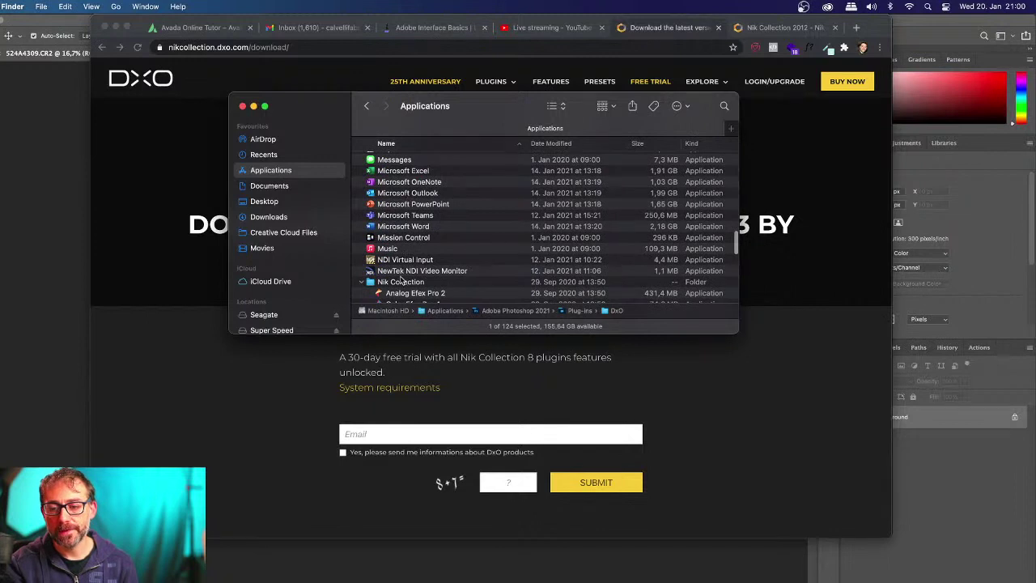
pyautogui.scroll(-3, 400, 279)
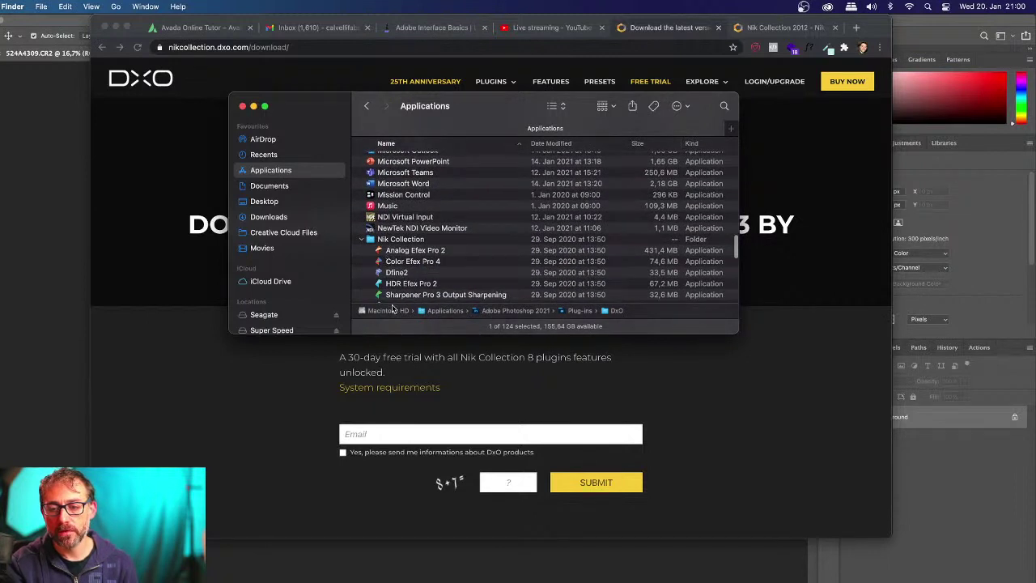
pyautogui.scroll(-2, 394, 290)
pyautogui.scroll(-3, 395, 290)
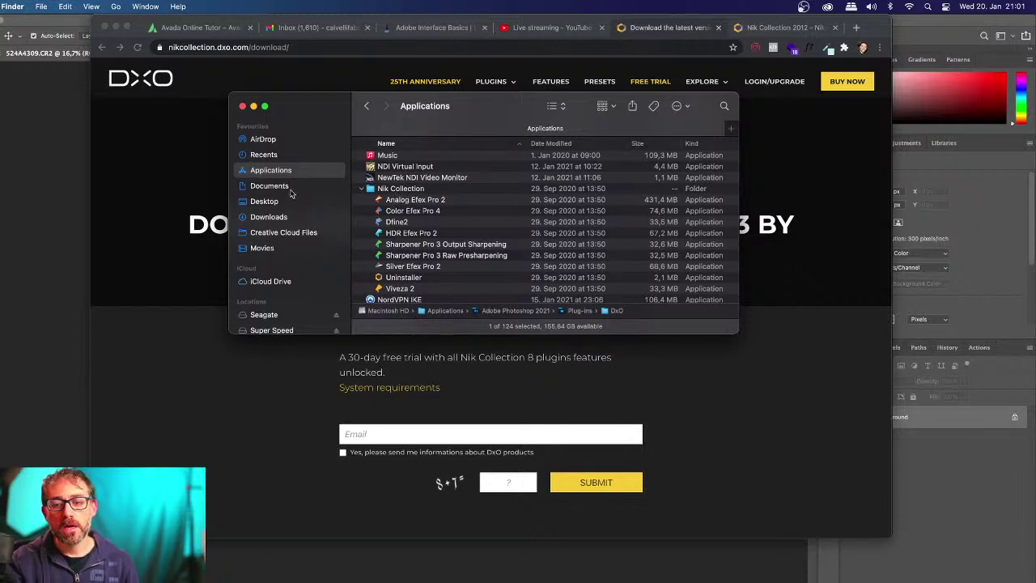
pyautogui.click(241, 107)
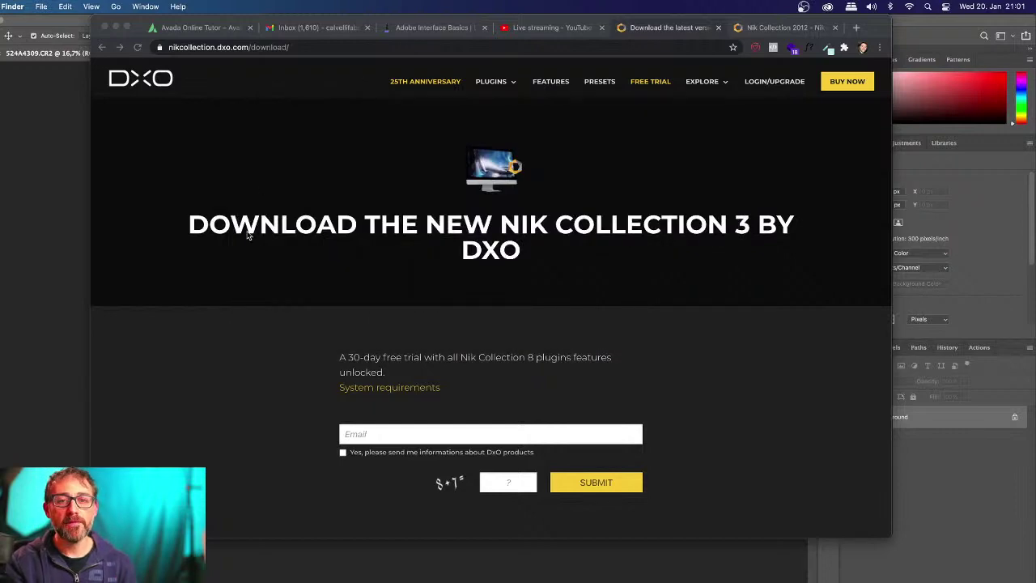
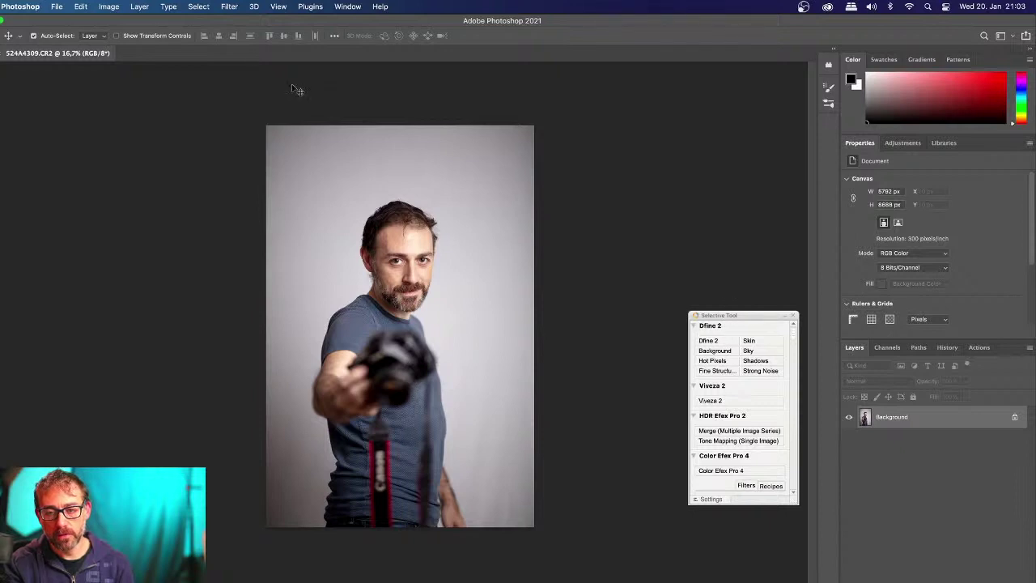
# Step: Check the installed Nik Collection filters in Photoshop and open Color Efex Pro 4 from the Selective Tool
pyautogui.click(223, 10)
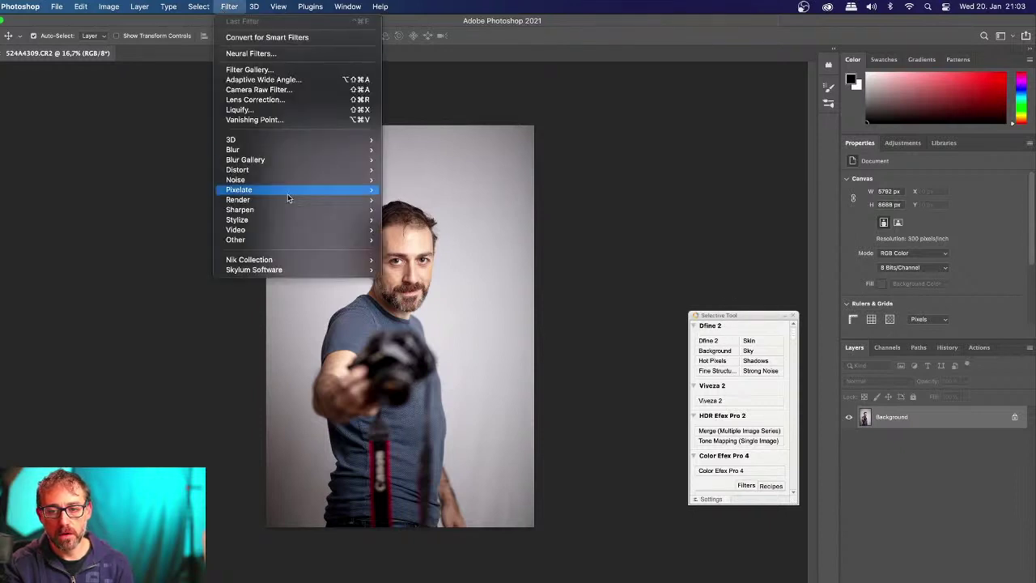
pyautogui.moveTo(313, 260)
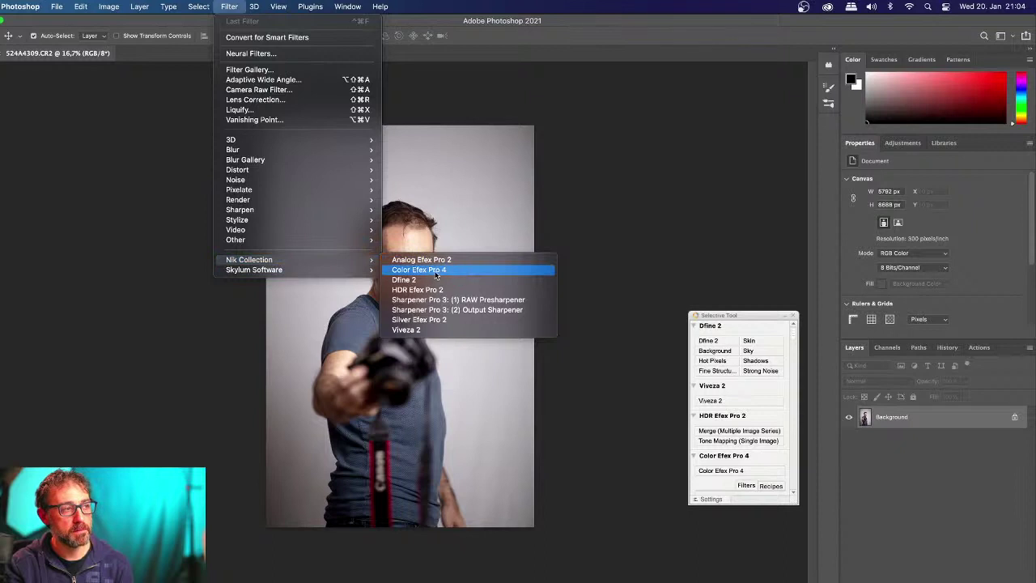
pyautogui.click(659, 271)
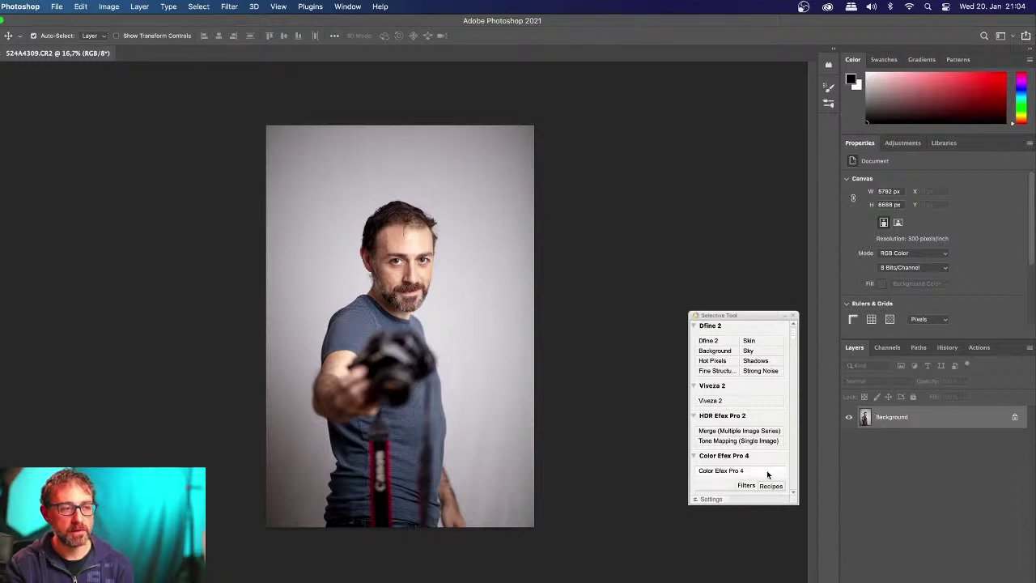
pyautogui.click(793, 494)
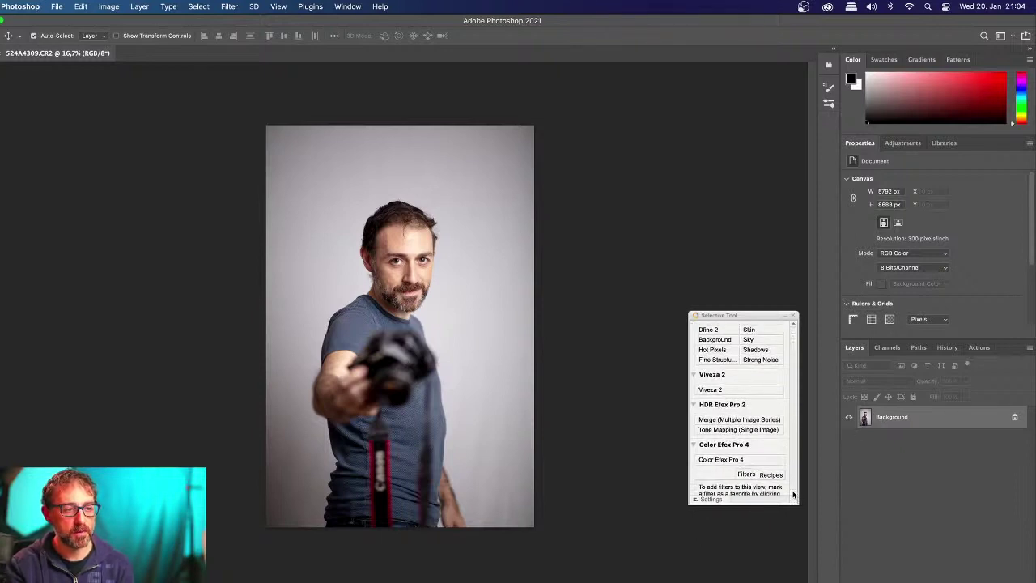
pyautogui.click(741, 460)
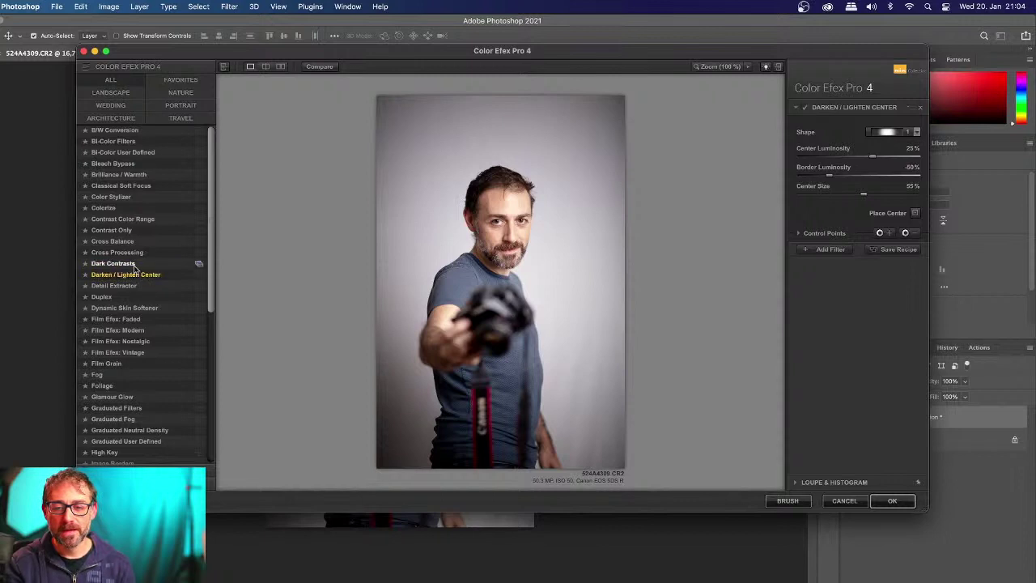
# Step: Apply the Darken / Lighten Center filter with its center placed on the man's face, and move the Selective Tool window aside
pyautogui.click(915, 214)
pyautogui.click(520, 240)
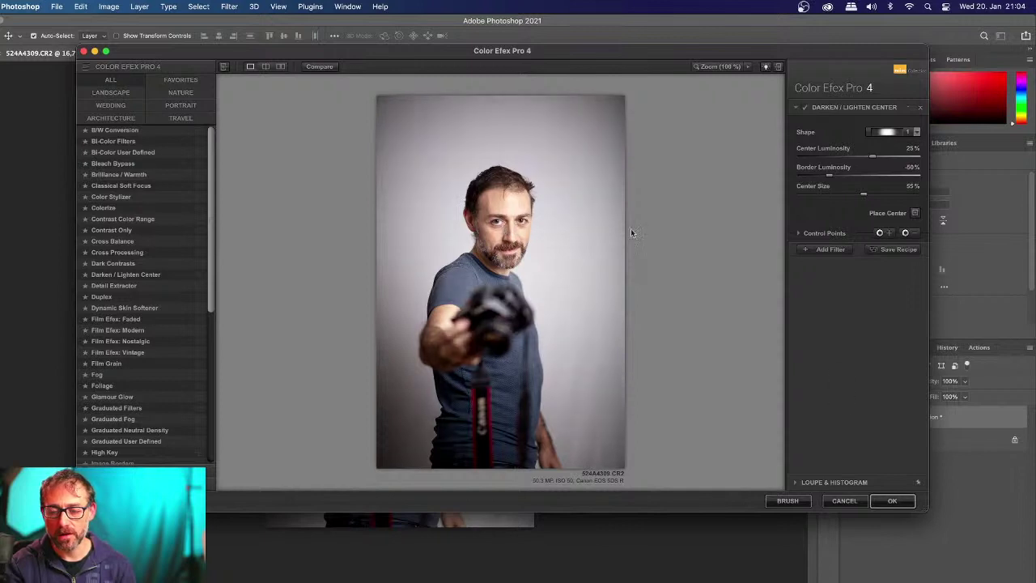
pyautogui.click(890, 502)
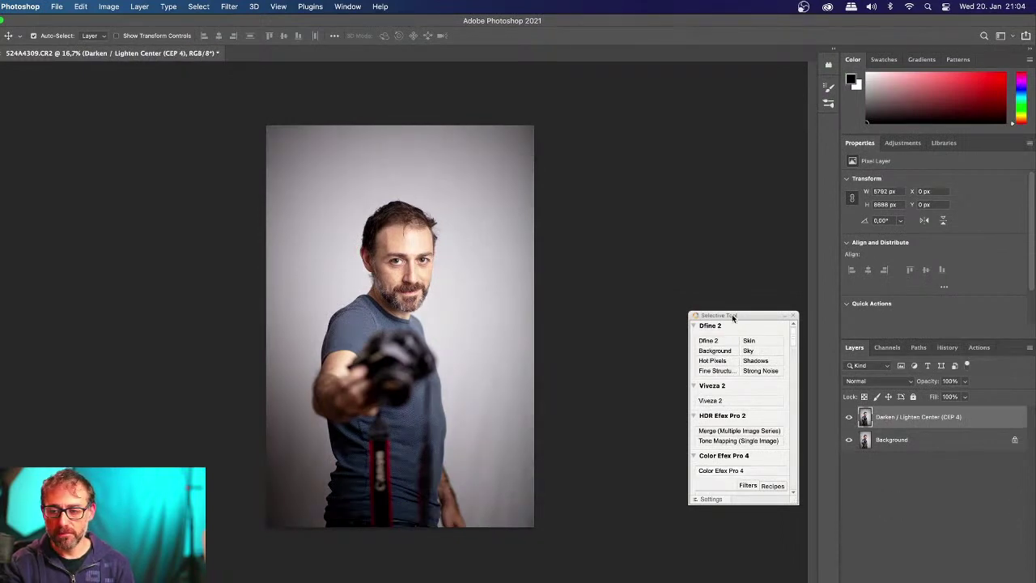
pyautogui.moveTo(731, 315); pyautogui.dragTo(933, 475)
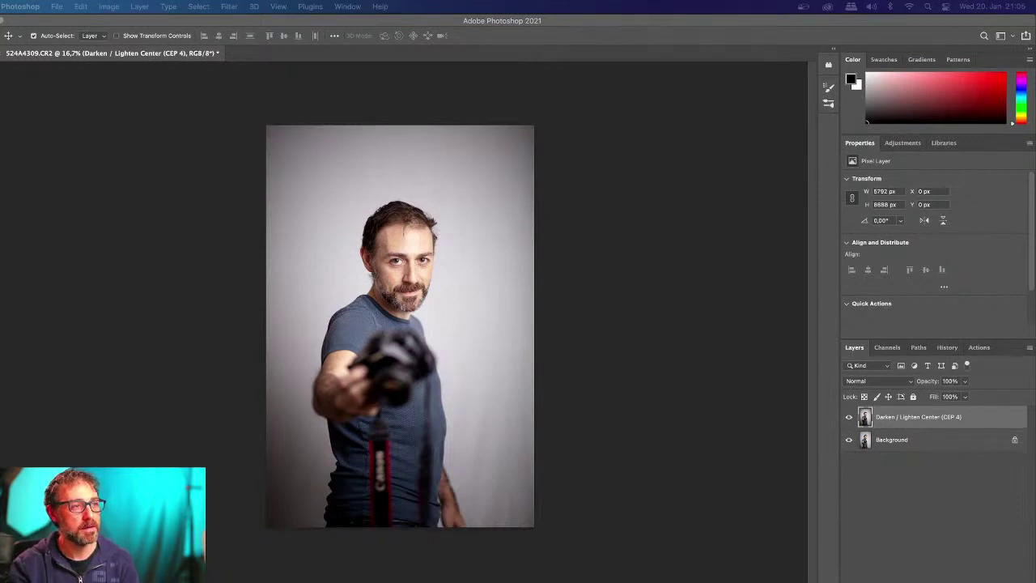
# Step: Look over the numbered folders in Steps on the Extreme SSD and return to the nik folder
pyautogui.moveTo(219, 203); pyautogui.dragTo(270, 167)
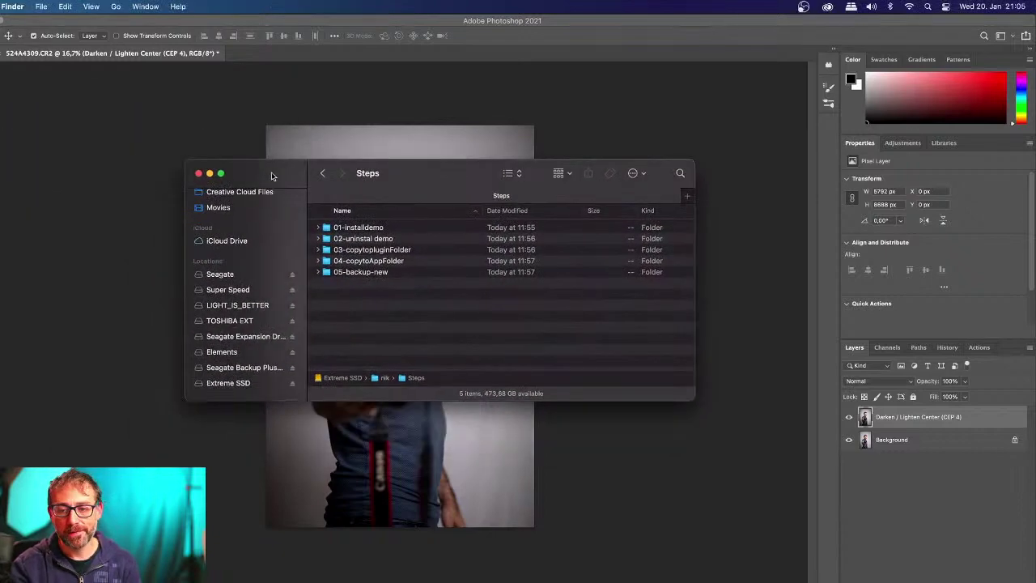
pyautogui.click(367, 262)
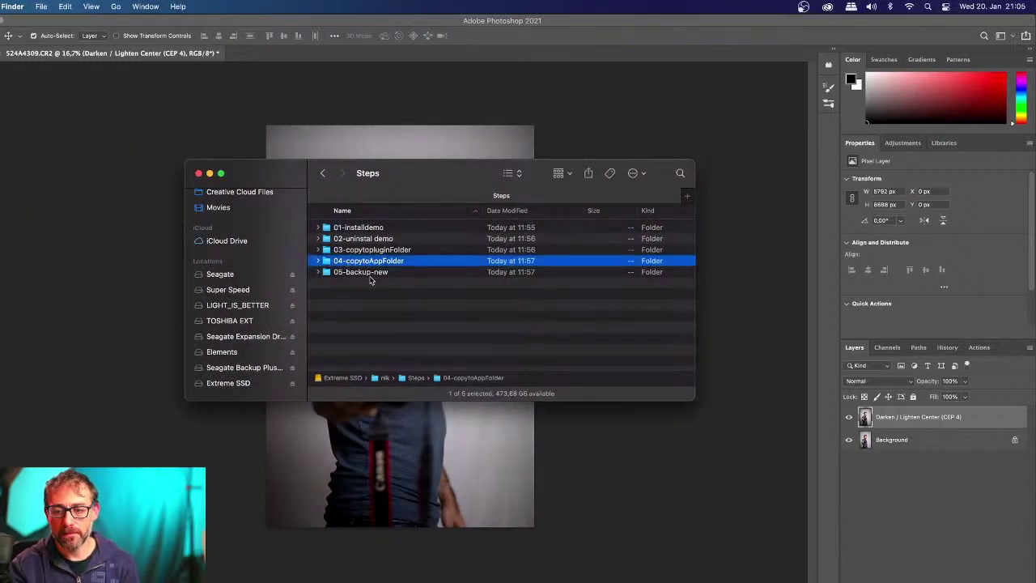
pyautogui.click(371, 274)
pyautogui.click(358, 273)
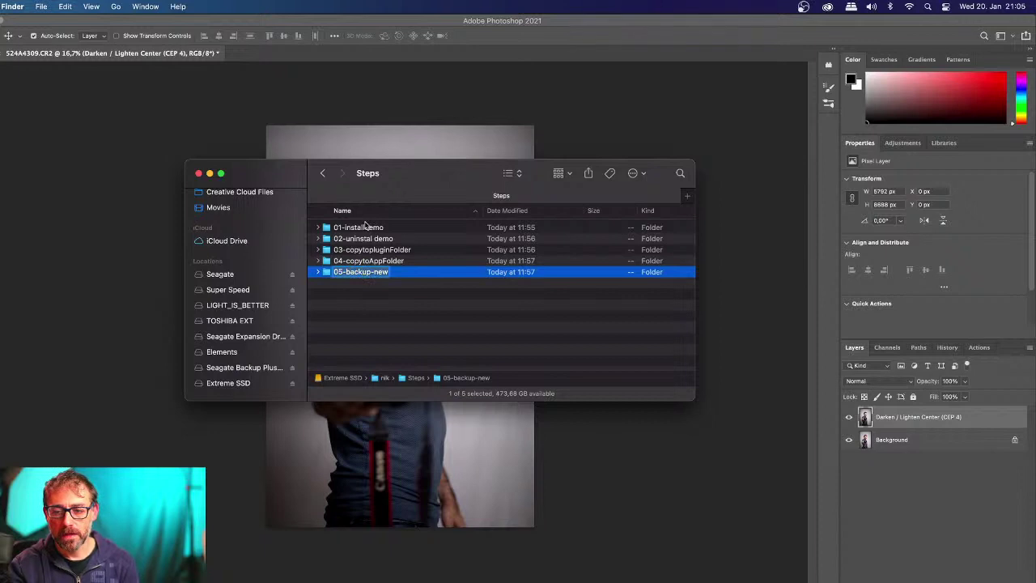
pyautogui.click(385, 250)
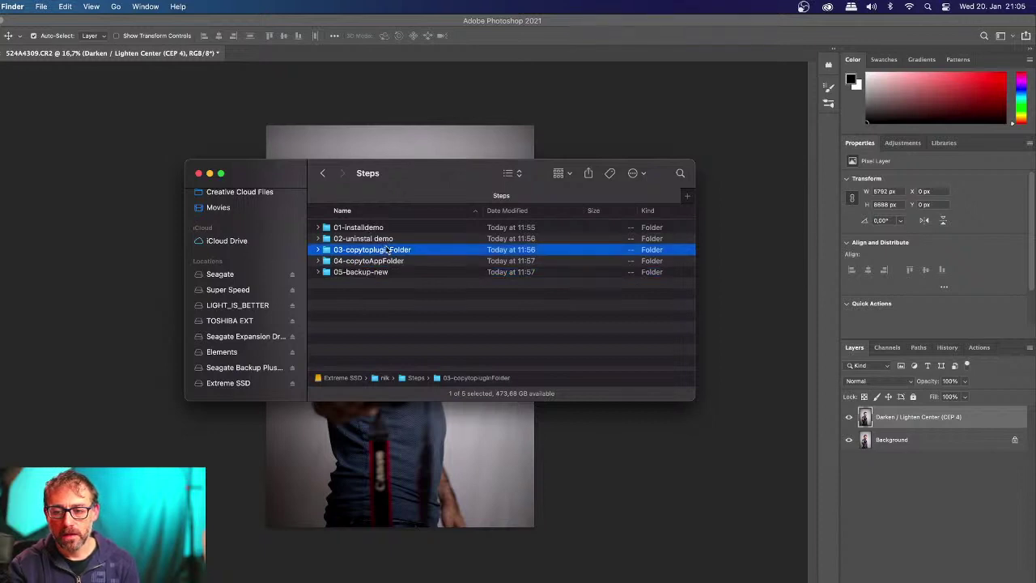
pyautogui.click(324, 170)
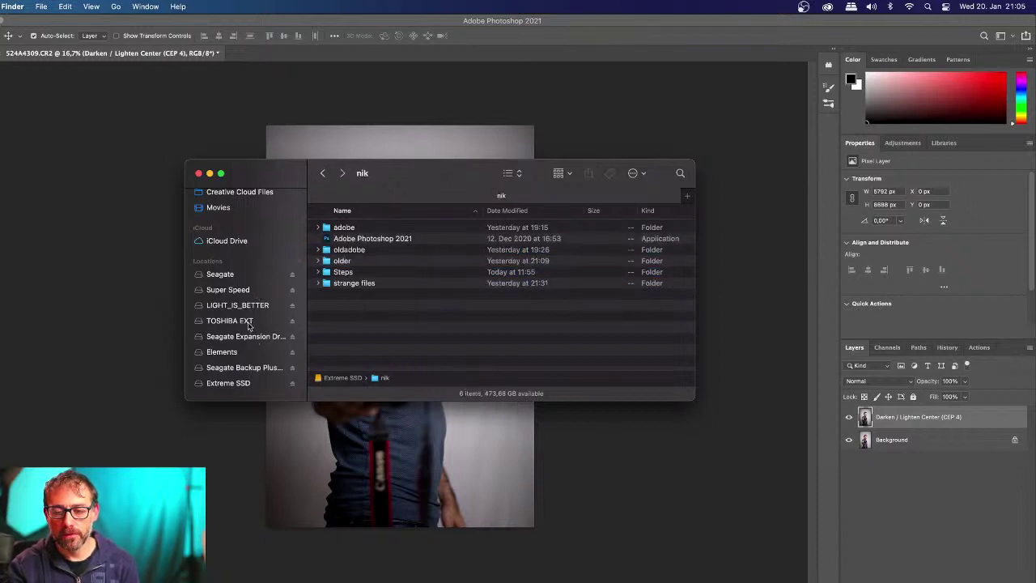
# Step: Open the DxO_NikCollection.dmg disk image from the Desktop folder and minimize that Finder window
pyautogui.scroll(3, 249, 324)
pyautogui.click(236, 274)
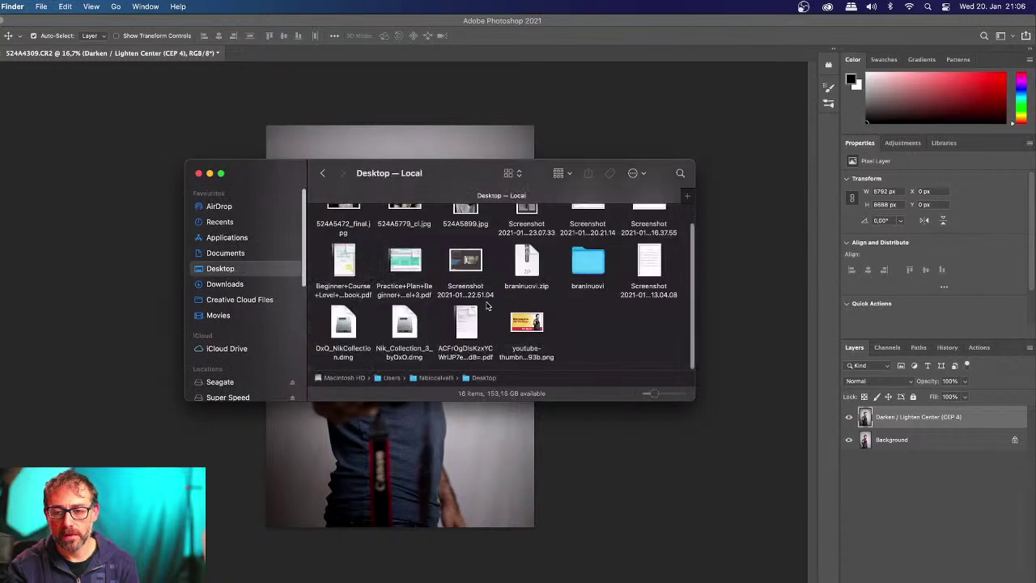
pyautogui.scroll(-3, 489, 303)
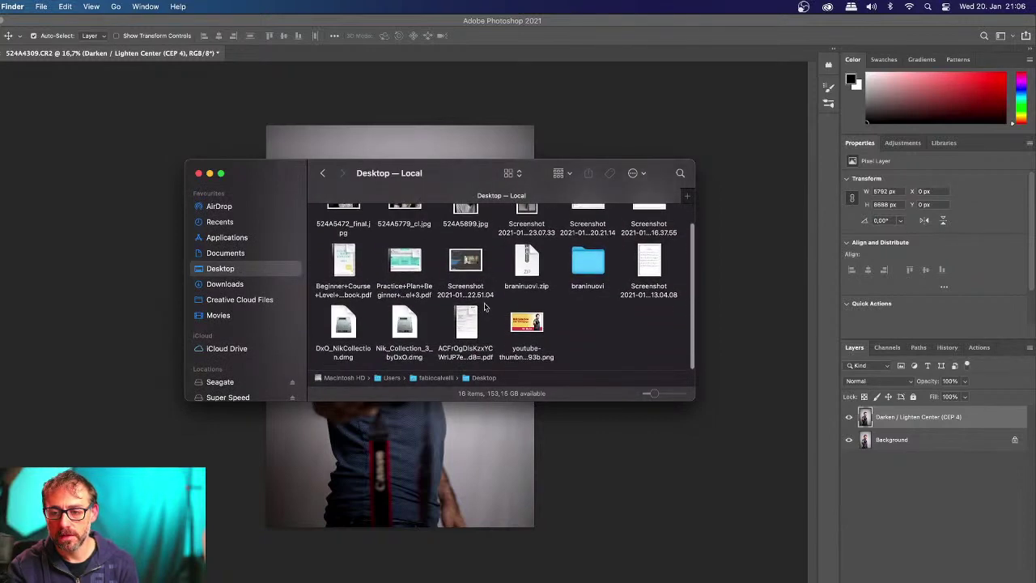
pyautogui.click(347, 323)
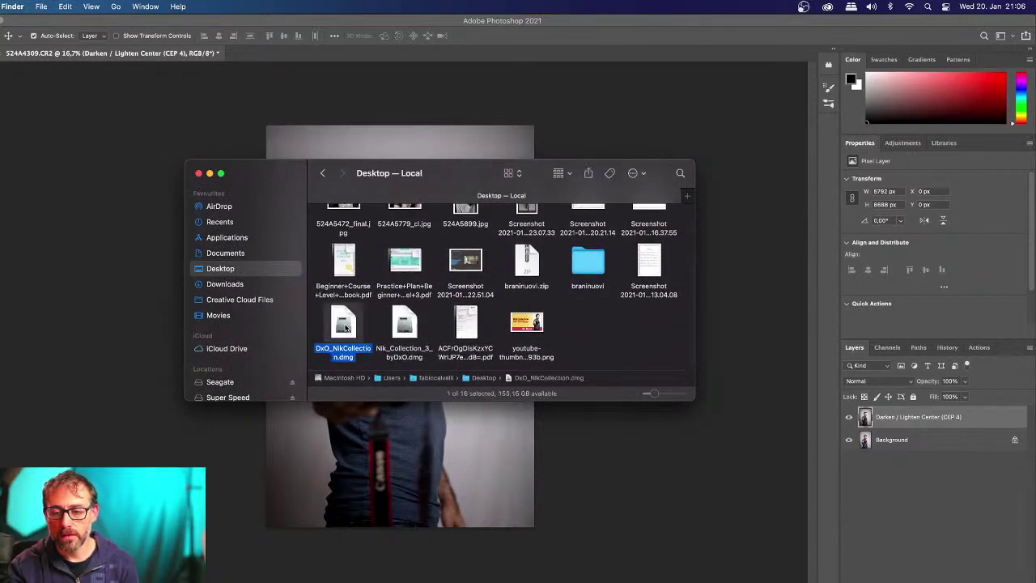
pyautogui.doubleClick(347, 325)
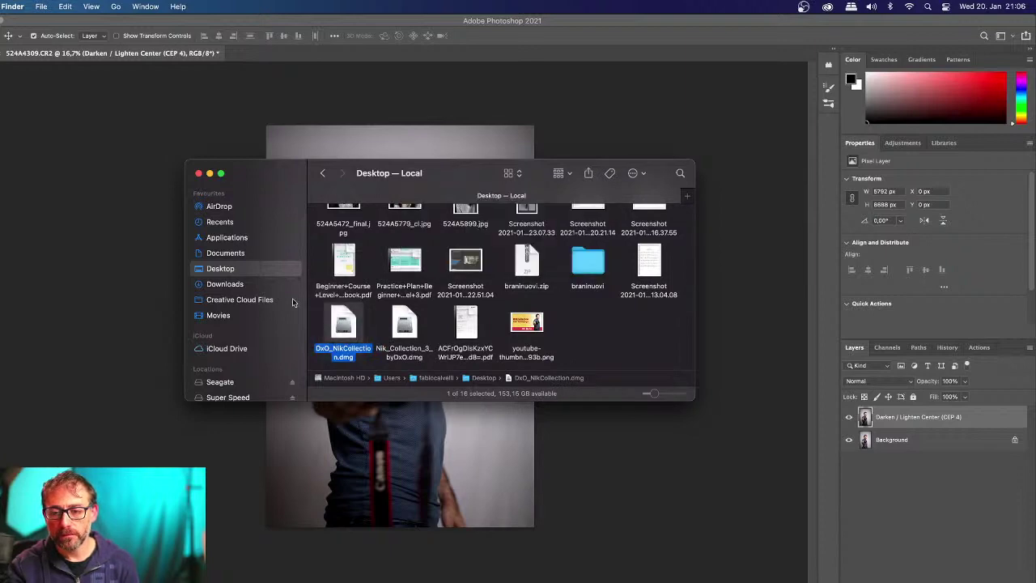
pyautogui.click(209, 173)
# Step: Move the Nik Collection disk window over the photo and show the package contents of its Nik Collection installer
pyautogui.moveTo(746, 125); pyautogui.dragTo(497, 132)
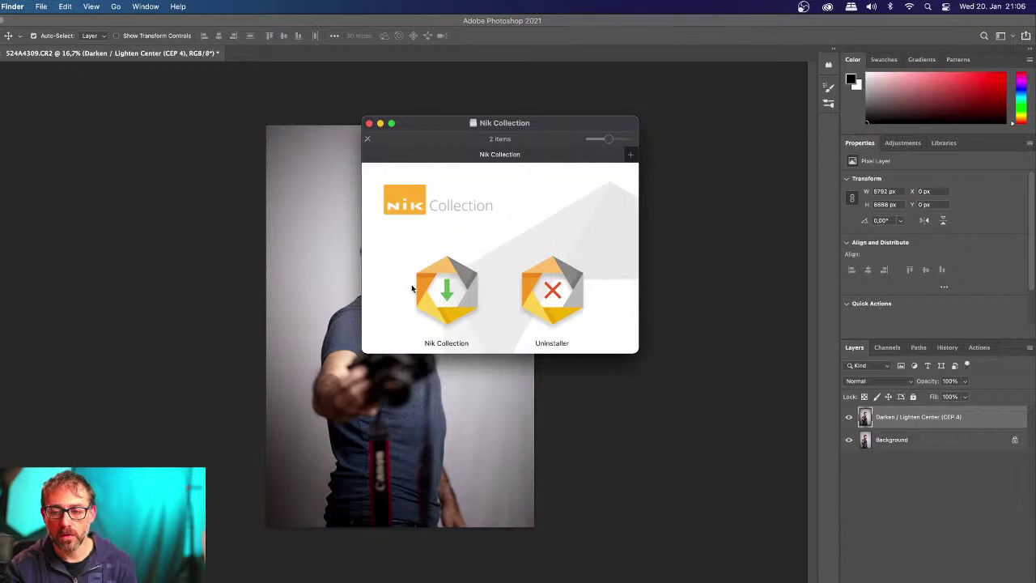
pyautogui.rightClick(458, 292)
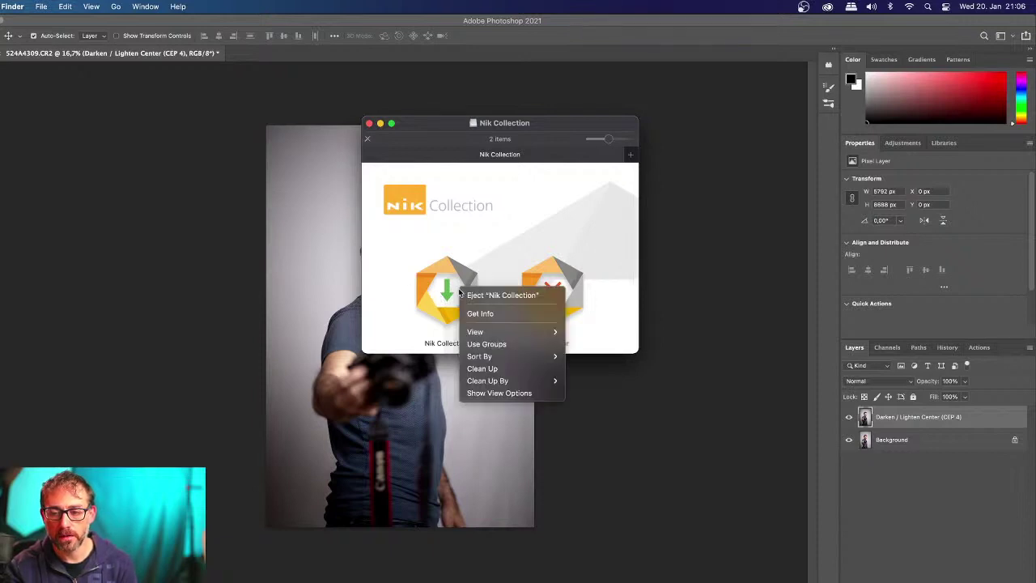
pyautogui.click(448, 298)
pyautogui.rightClick(448, 296)
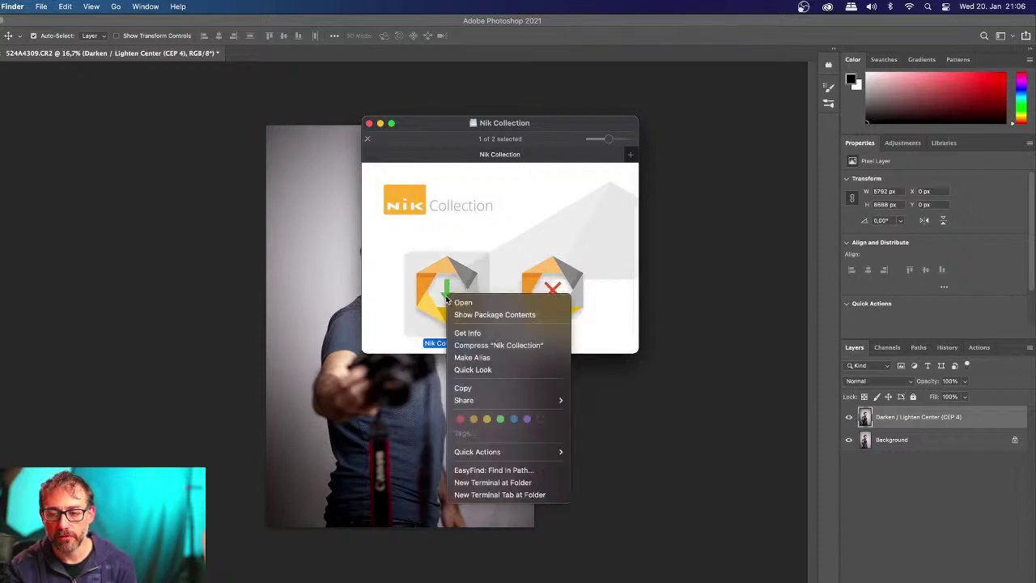
pyautogui.click(489, 315)
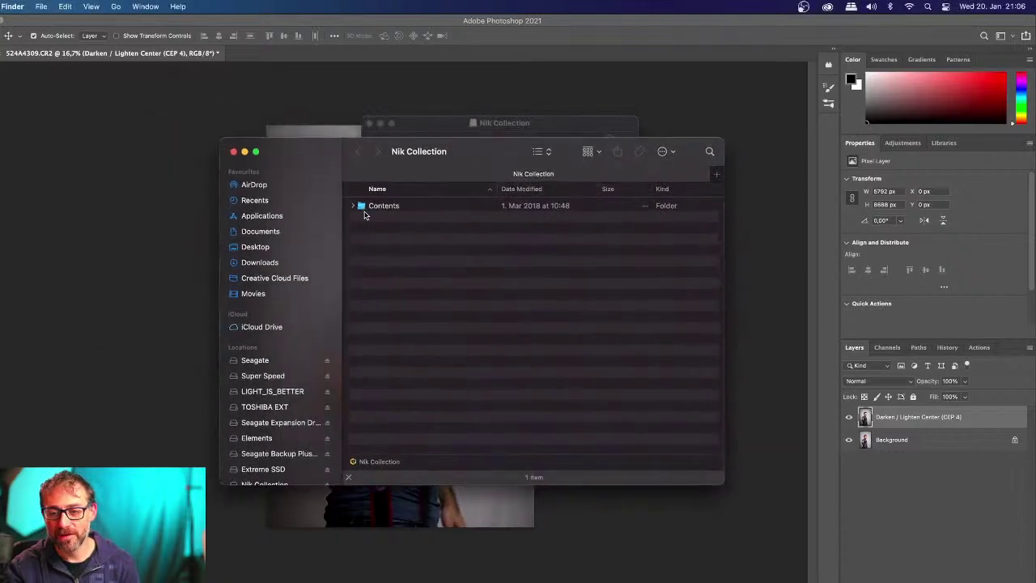
# Step: Expand the Contents folder of the Nik Collection package and its Resources subfolder to list the plugin archives
pyautogui.click(351, 207)
pyautogui.click(352, 208)
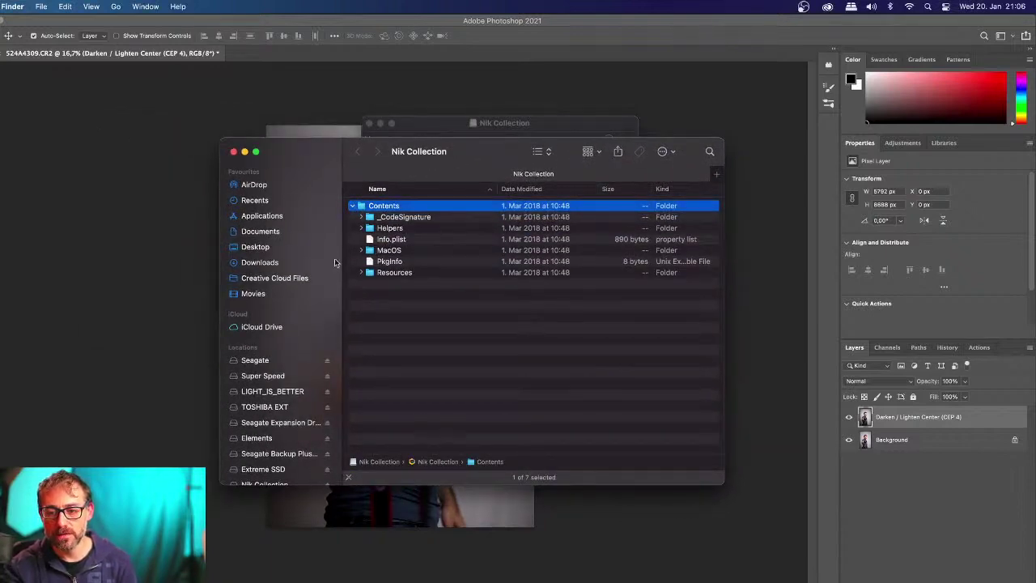
pyautogui.click(362, 275)
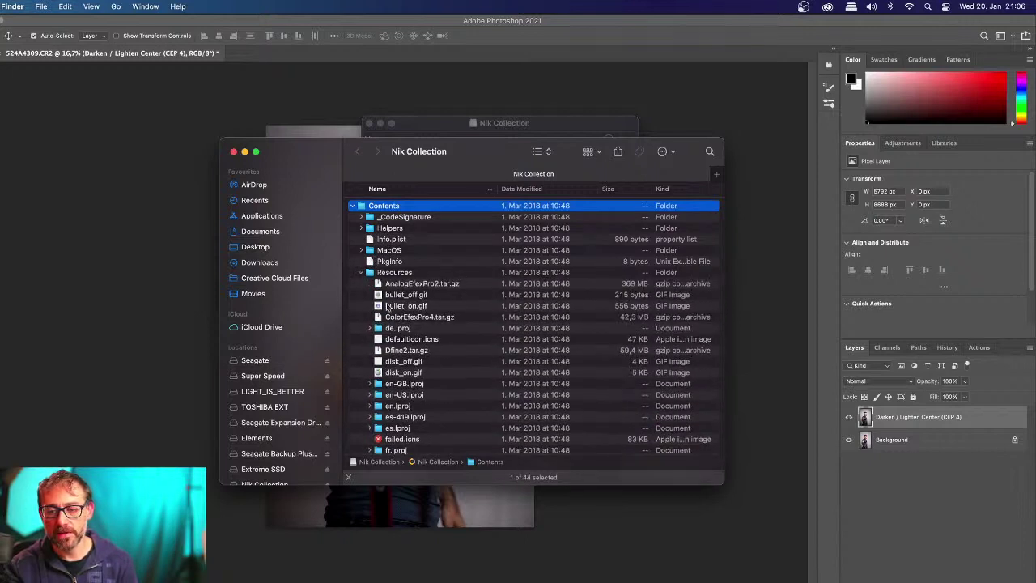
pyautogui.scroll(-2, 433, 257)
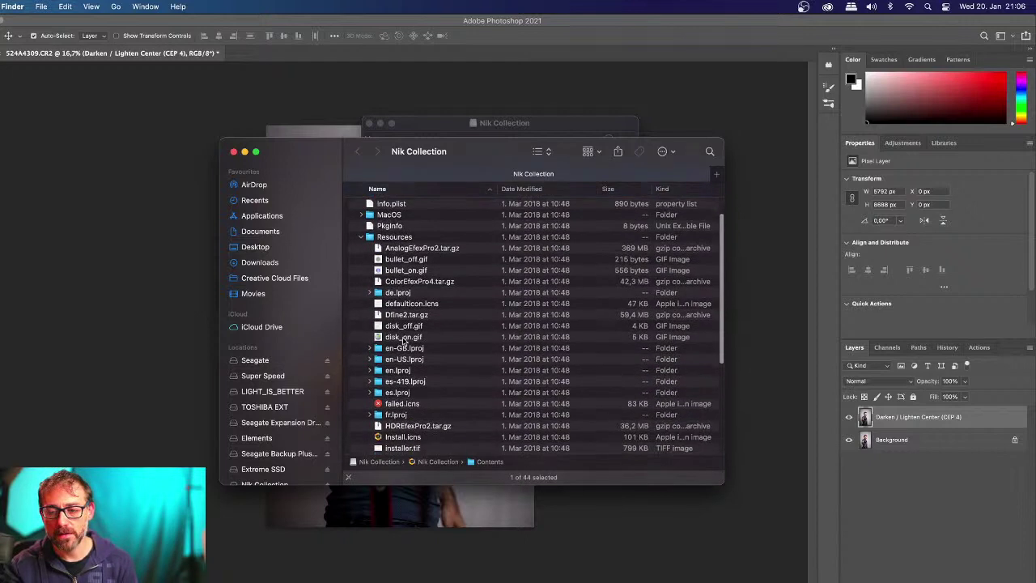
# Step: Examine the plugin archives in Resources, selecting AnalogEfexPro2.tar.gz and ColorEfexPro4.tar.gz in turn and looking through the remaining files
pyautogui.click(422, 247)
pyautogui.moveTo(424, 284); pyautogui.dragTo(425, 289)
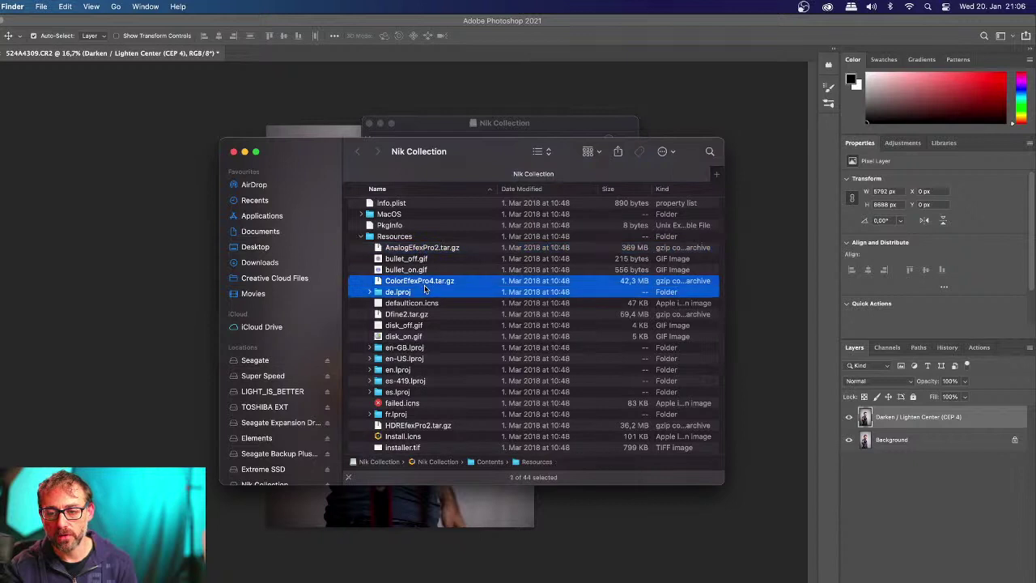
pyautogui.click(422, 281)
pyautogui.click(458, 301)
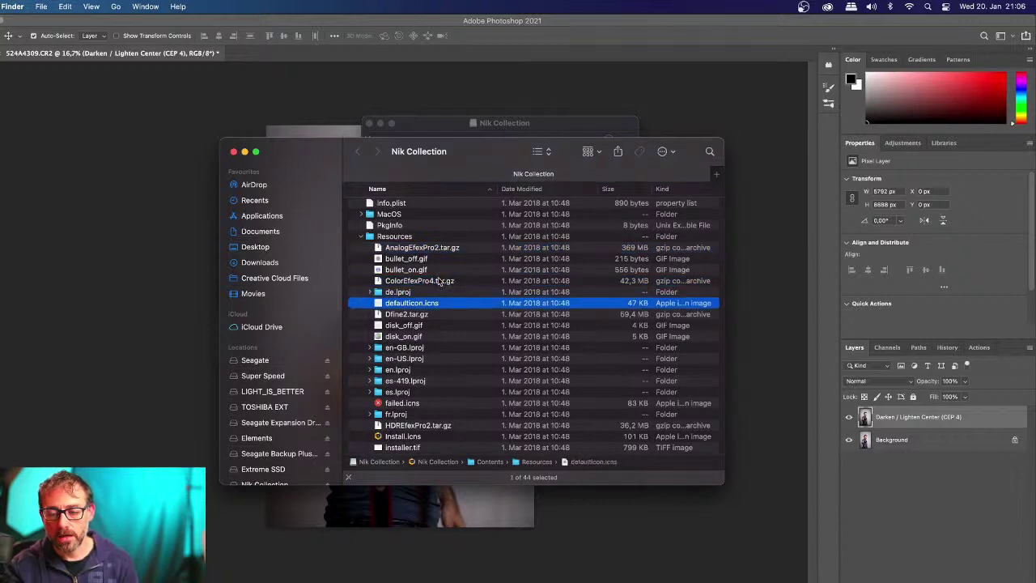
pyautogui.click(441, 282)
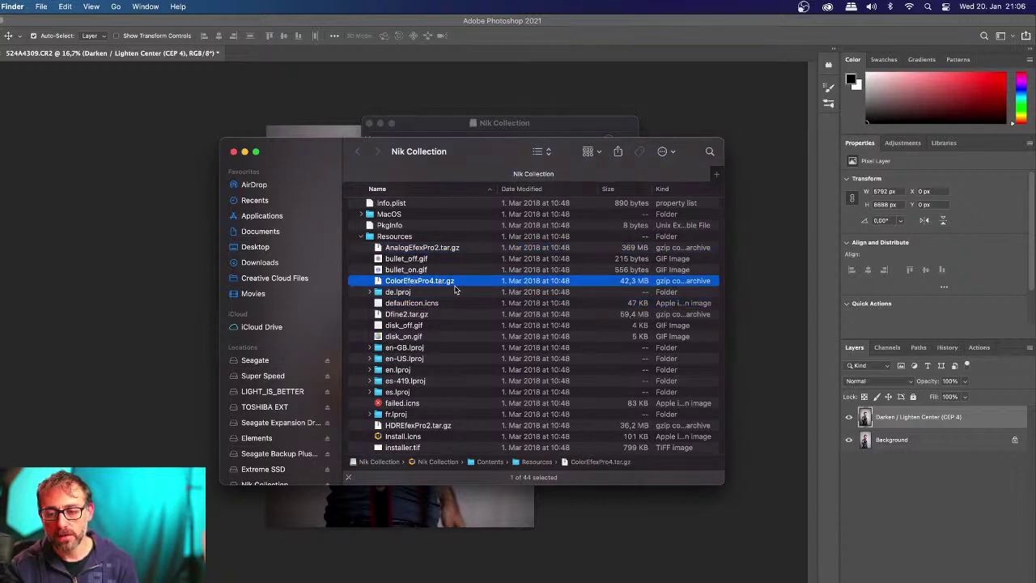
pyautogui.click(414, 249)
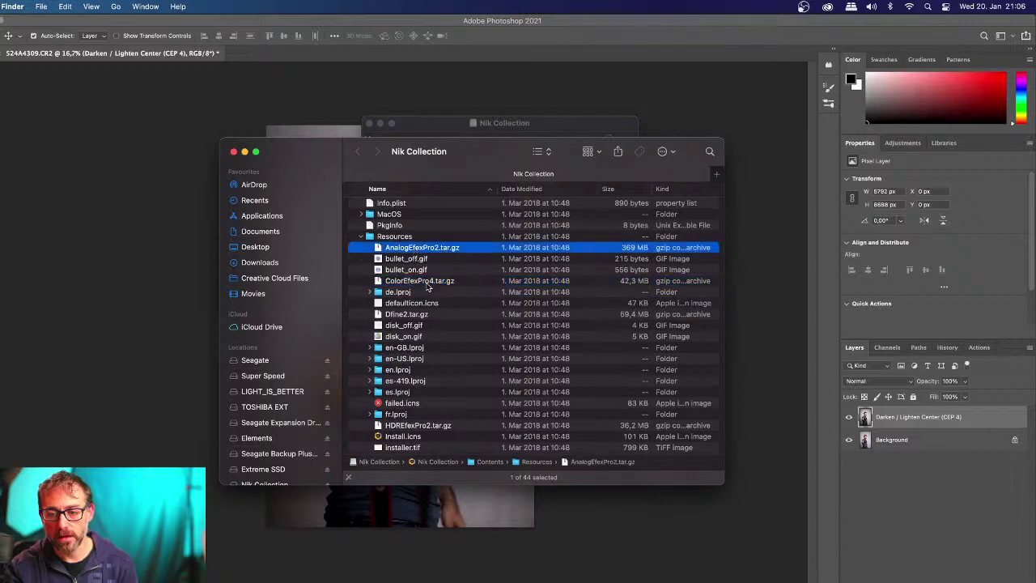
pyautogui.click(428, 283)
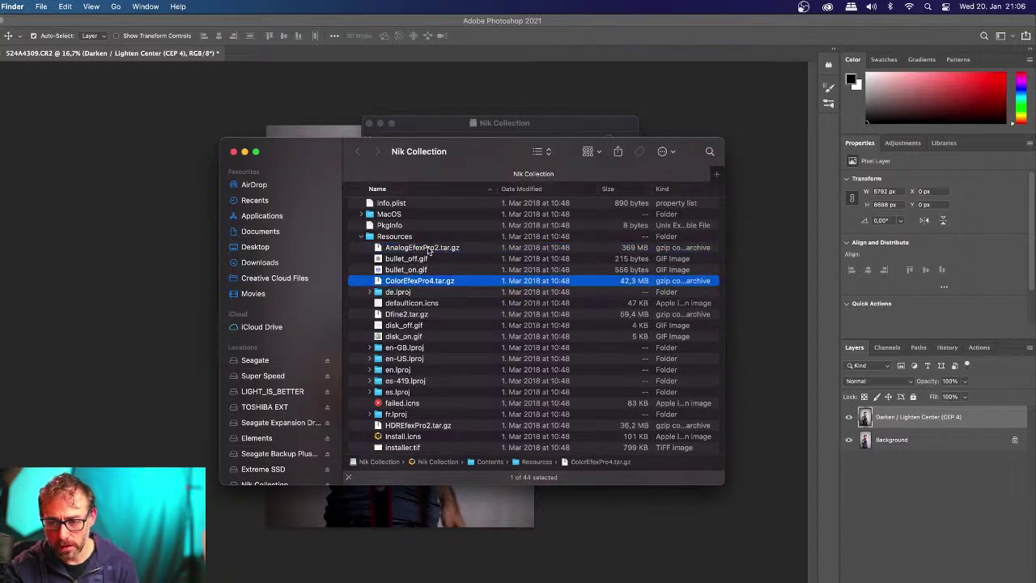
pyautogui.scroll(-5, 489, 319)
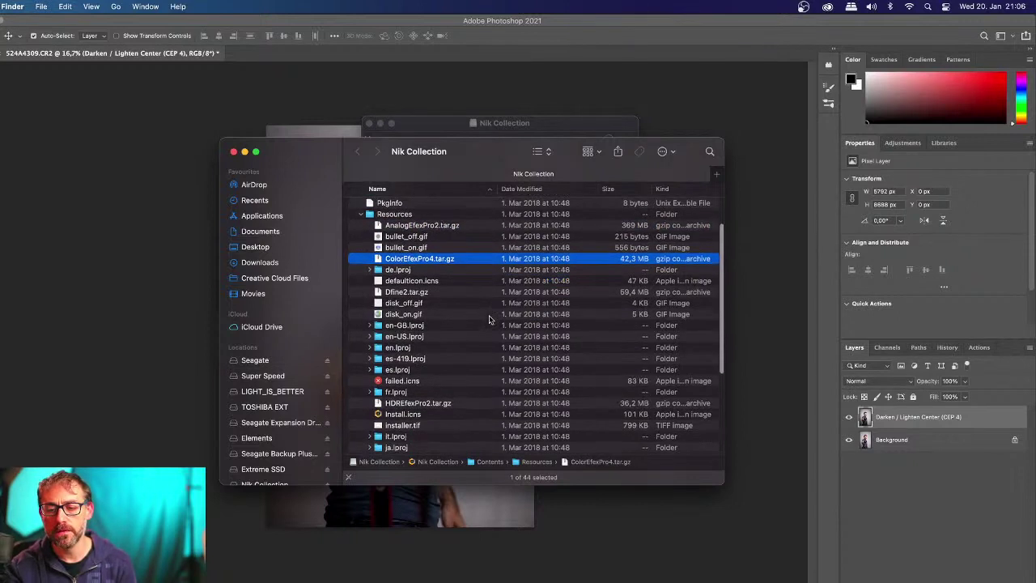
pyautogui.scroll(5, 488, 320)
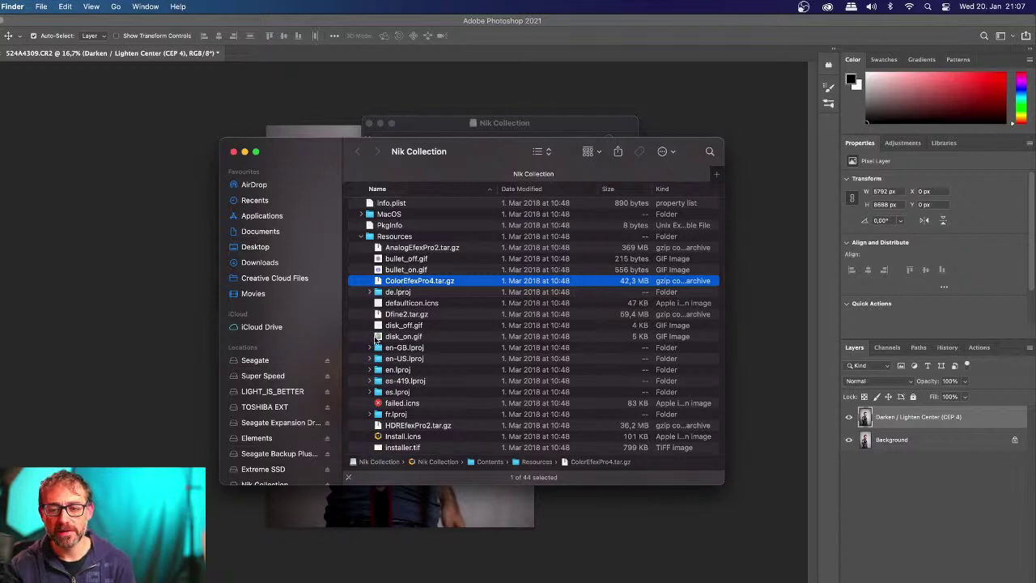
pyautogui.scroll(-10, 377, 341)
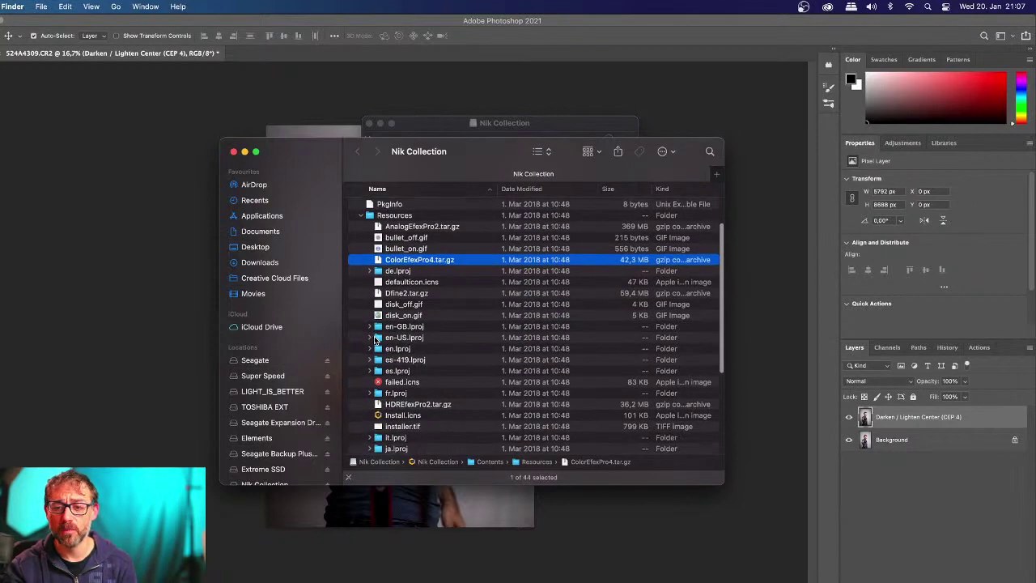
pyautogui.scroll(10, 382, 318)
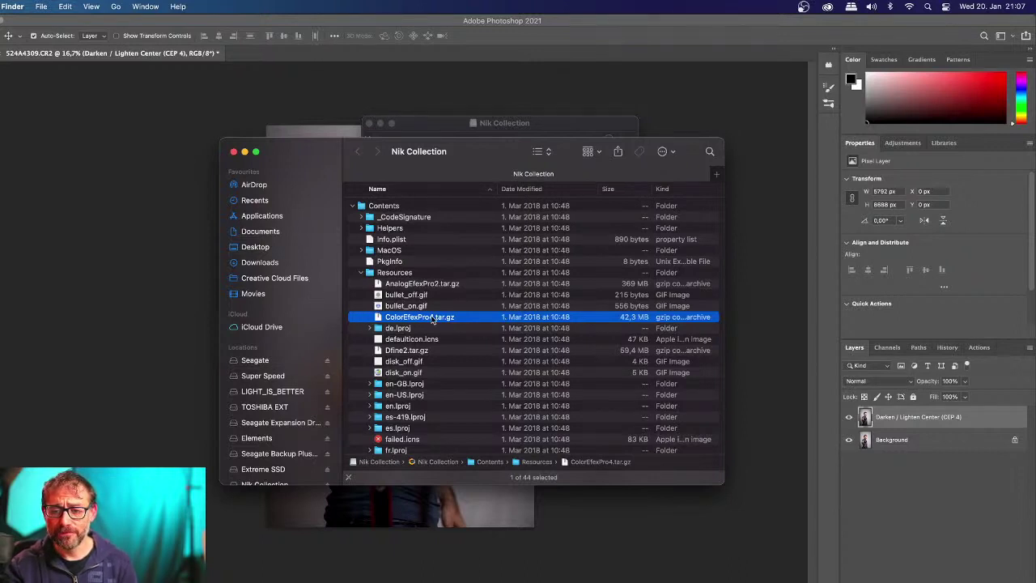
# Step: Collapse the Resources and Contents folders of the package and switch away from Finder to another application
pyautogui.click(362, 274)
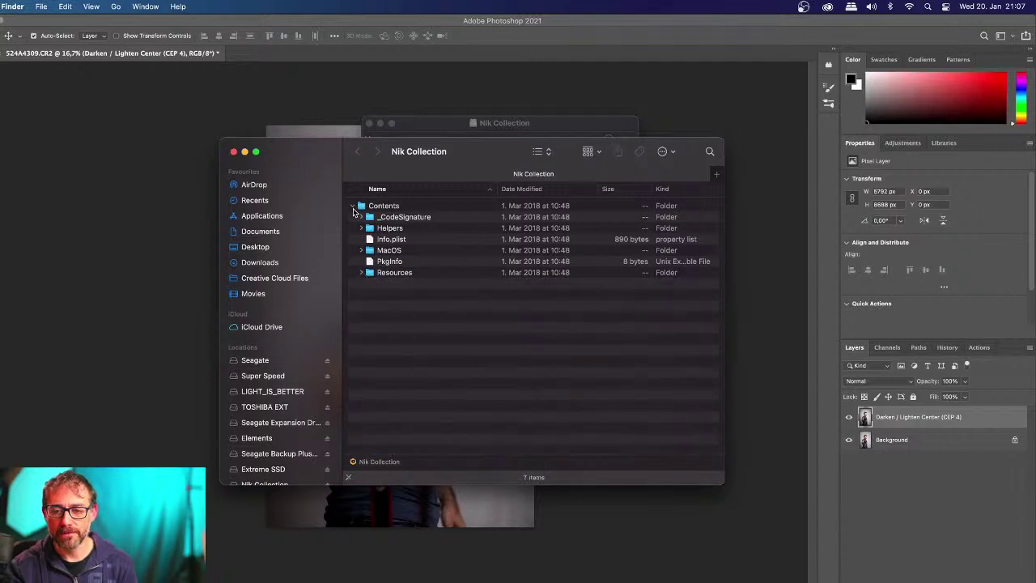
pyautogui.click(354, 206)
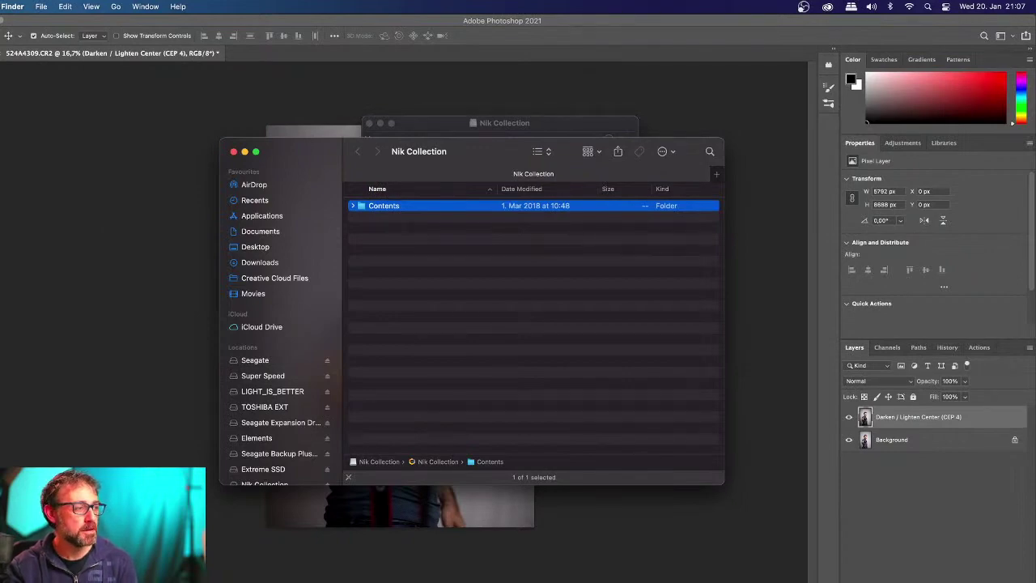
pyautogui.press('super+Tab')
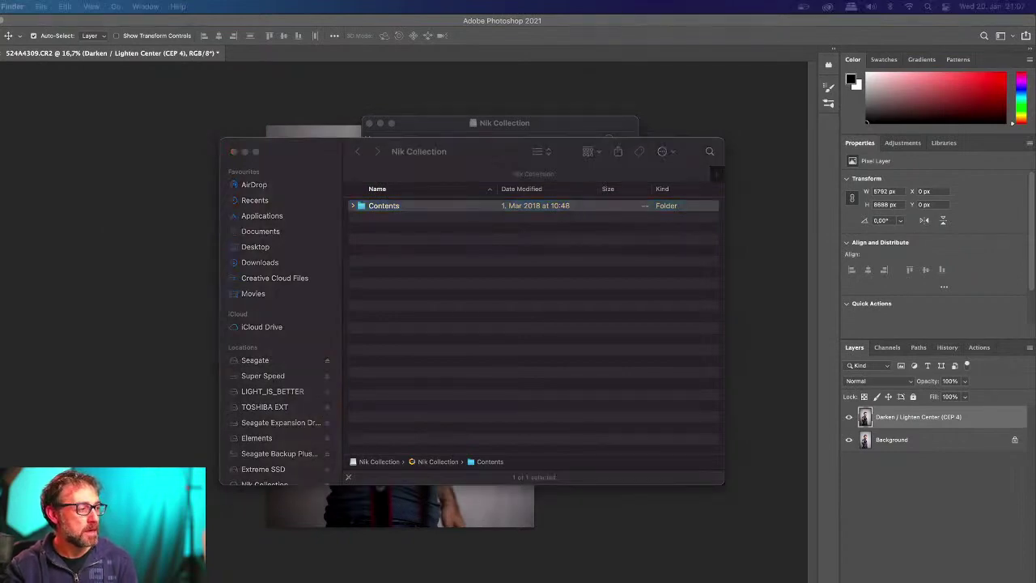